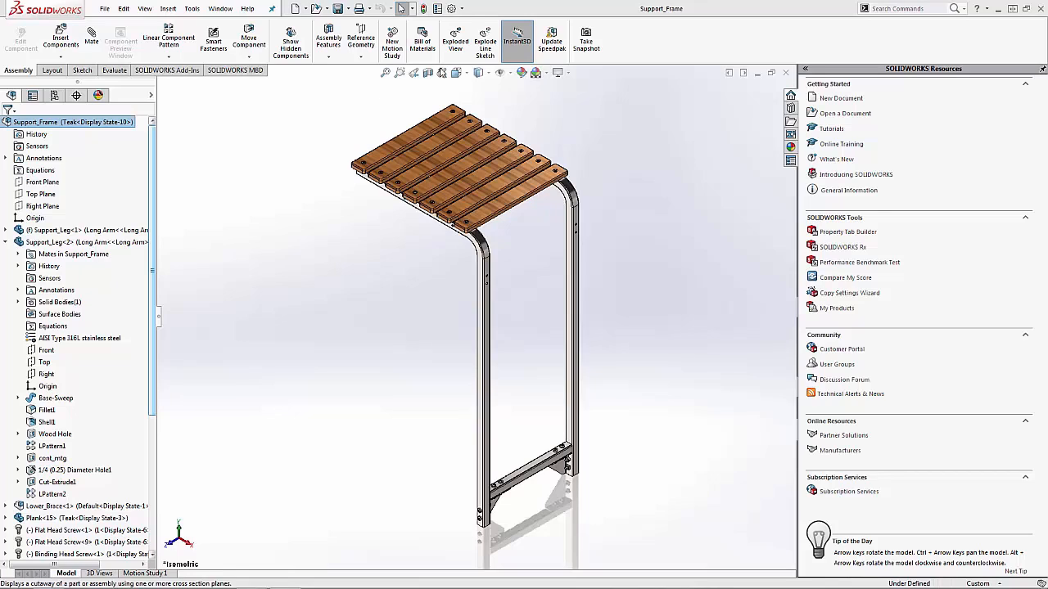
Set the system Colors background to Medium Light for the Support_Frame assembly and apply it
{"action": "left_click", "coordinate": [461, 8]}
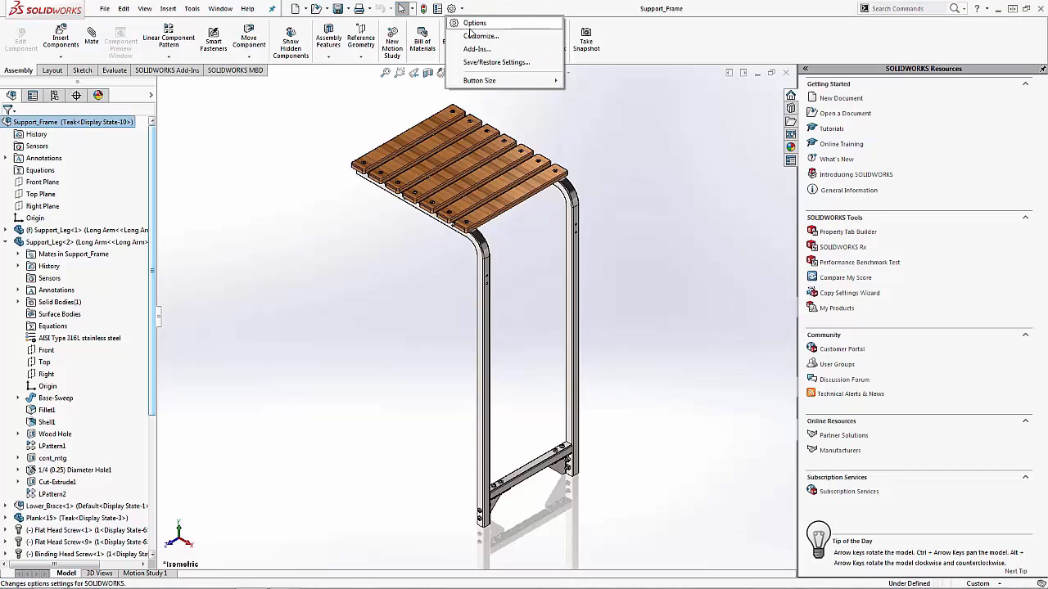
{"action": "left_click", "coordinate": [475, 25]}
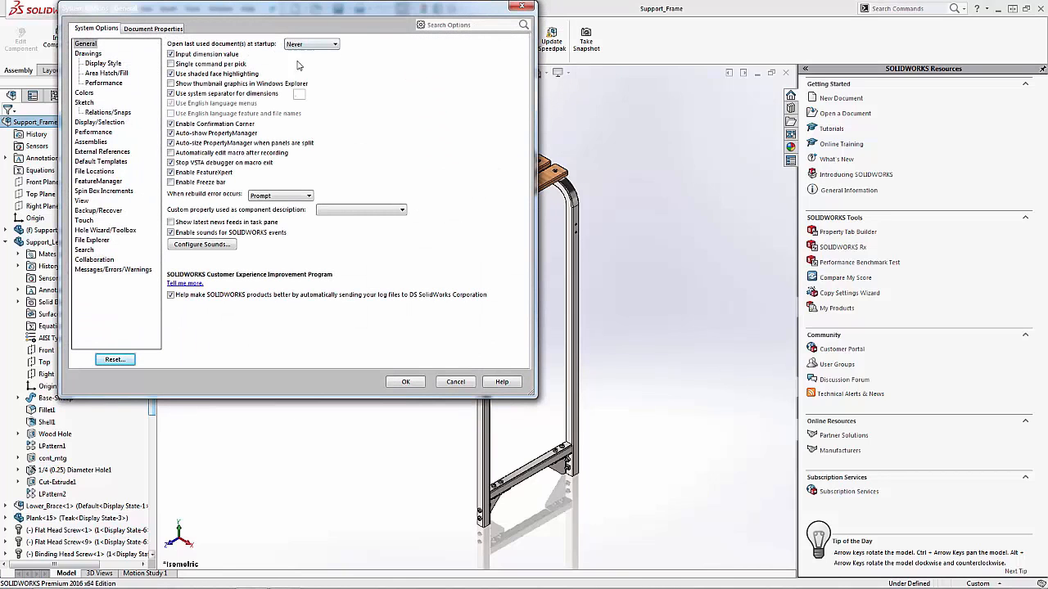
{"action": "left_click", "coordinate": [85, 92]}
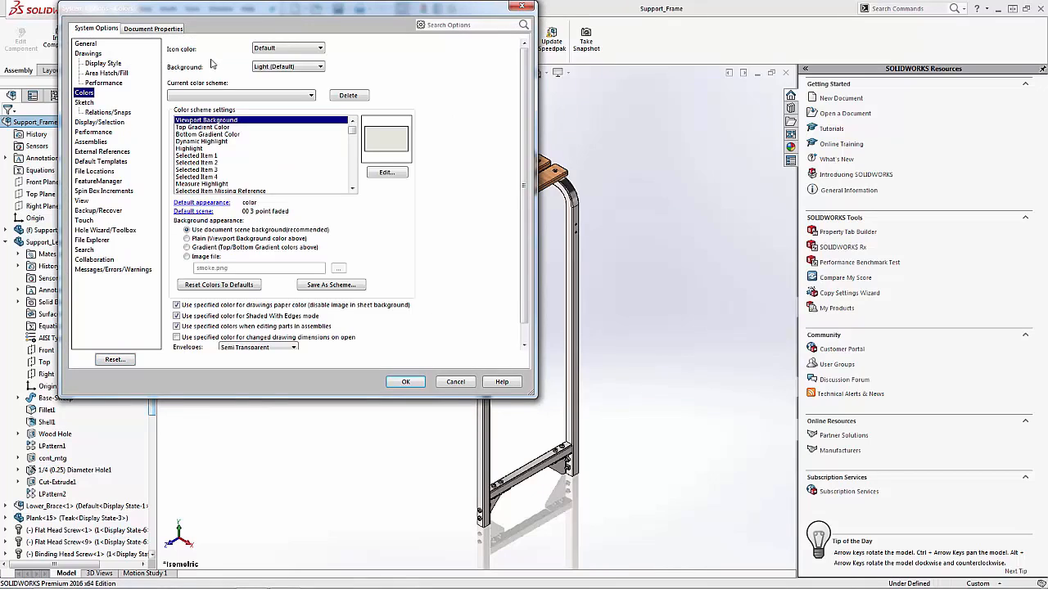
{"action": "left_click", "coordinate": [287, 67]}
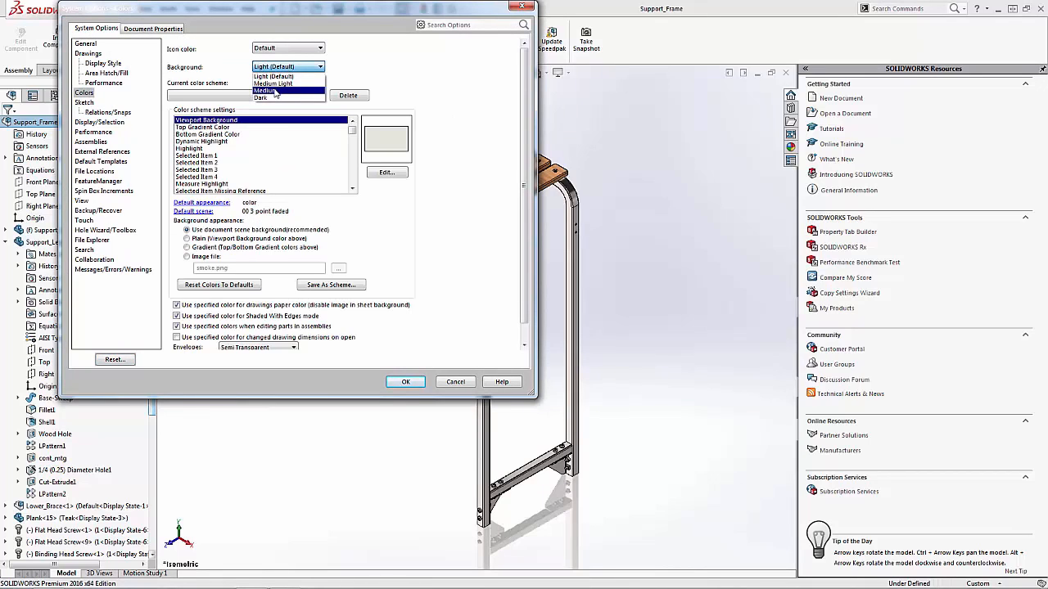
{"action": "left_click", "coordinate": [275, 83]}
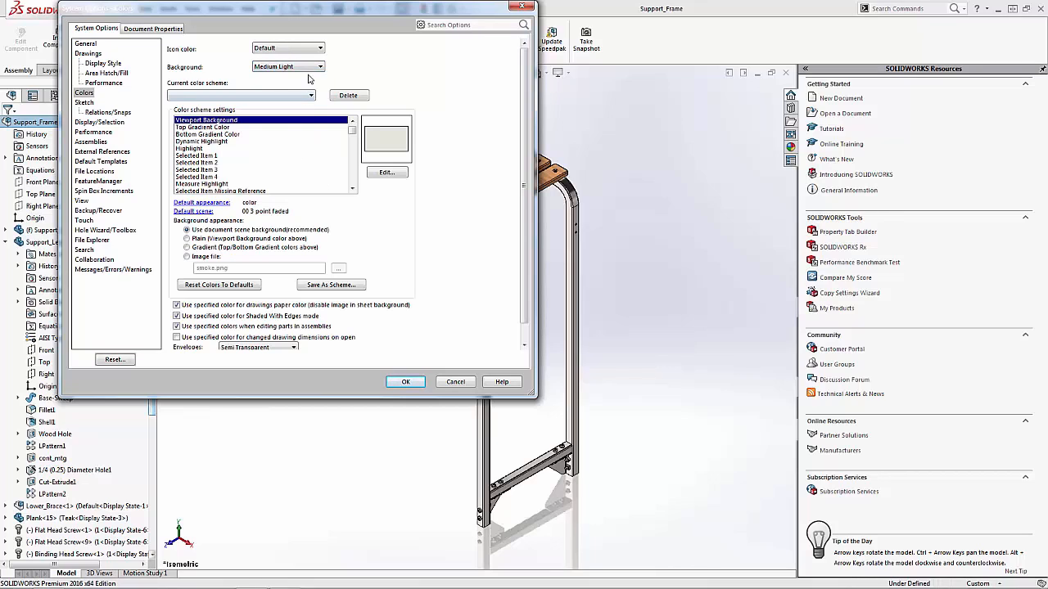
{"action": "left_click", "coordinate": [288, 67]}
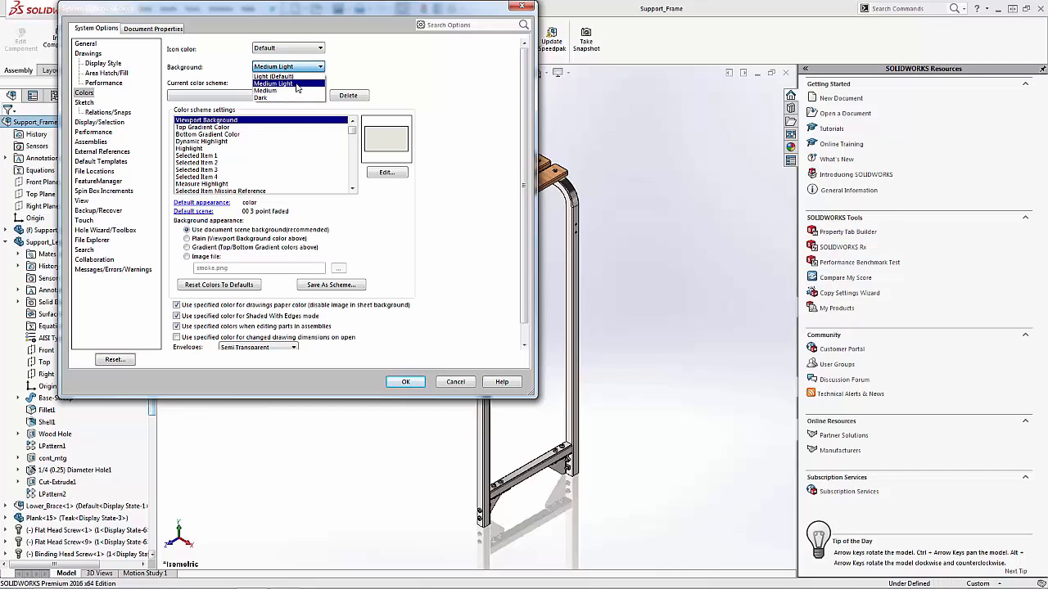
{"action": "left_click", "coordinate": [286, 83]}
{"action": "left_click", "coordinate": [409, 384]}
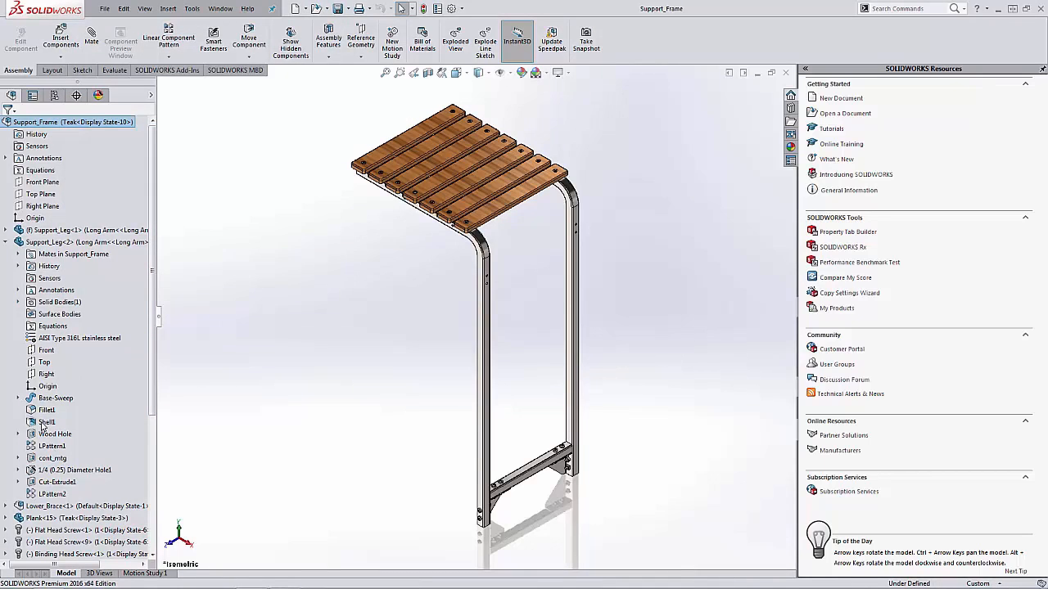
Set the Icon color option to Classic in the system Colors settings and apply it
{"action": "left_click", "coordinate": [458, 8]}
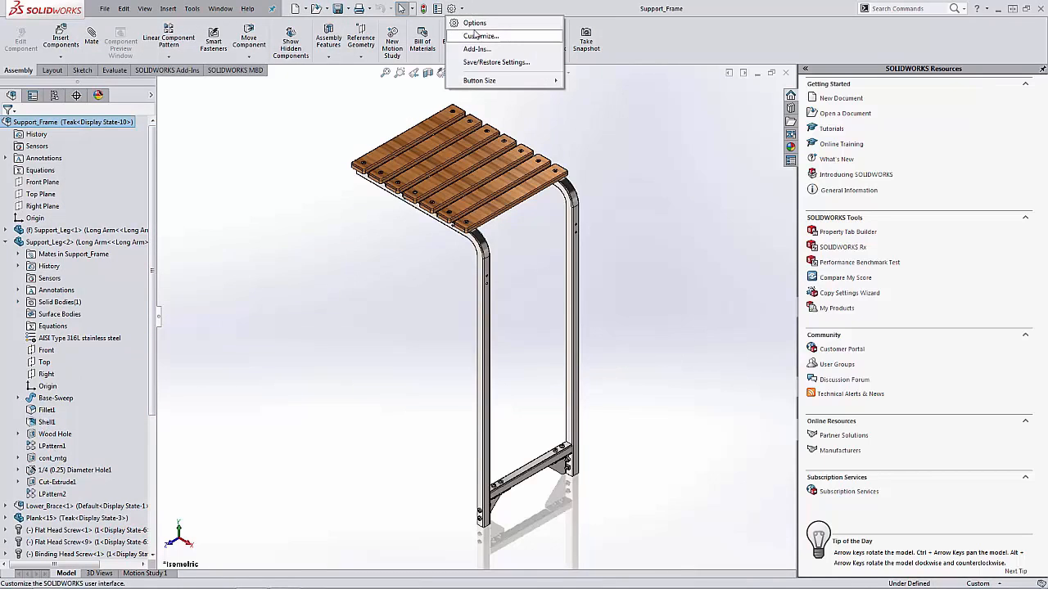
{"action": "left_click", "coordinate": [475, 22]}
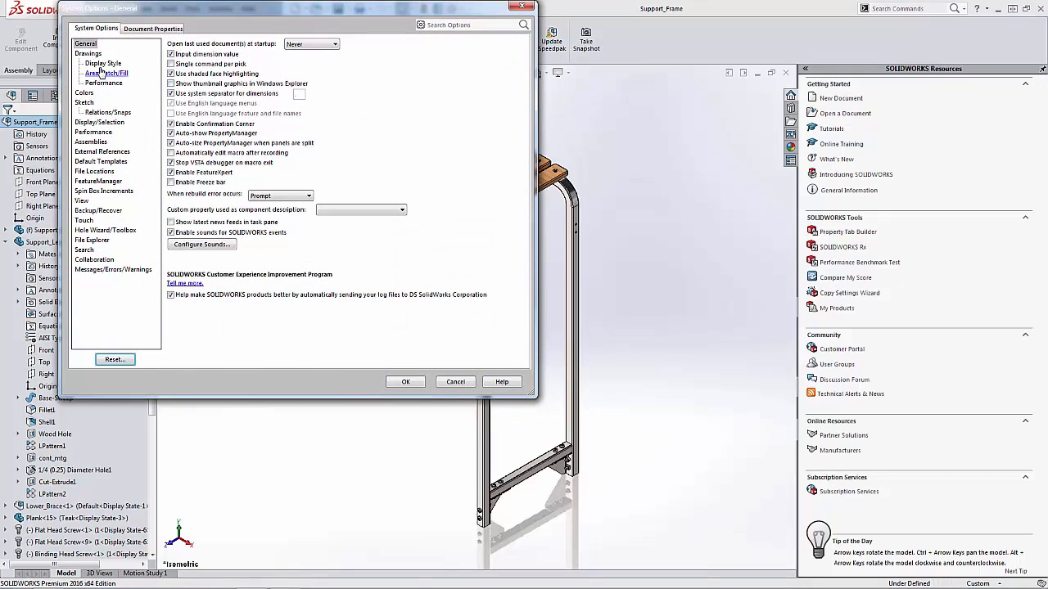
{"action": "left_click", "coordinate": [84, 93]}
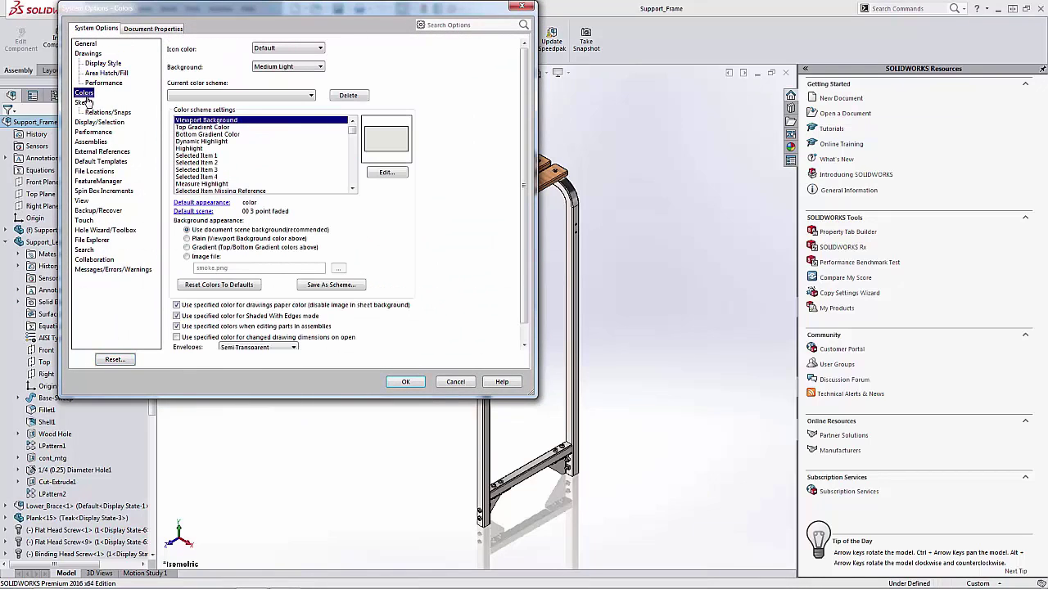
{"action": "left_click", "coordinate": [291, 49]}
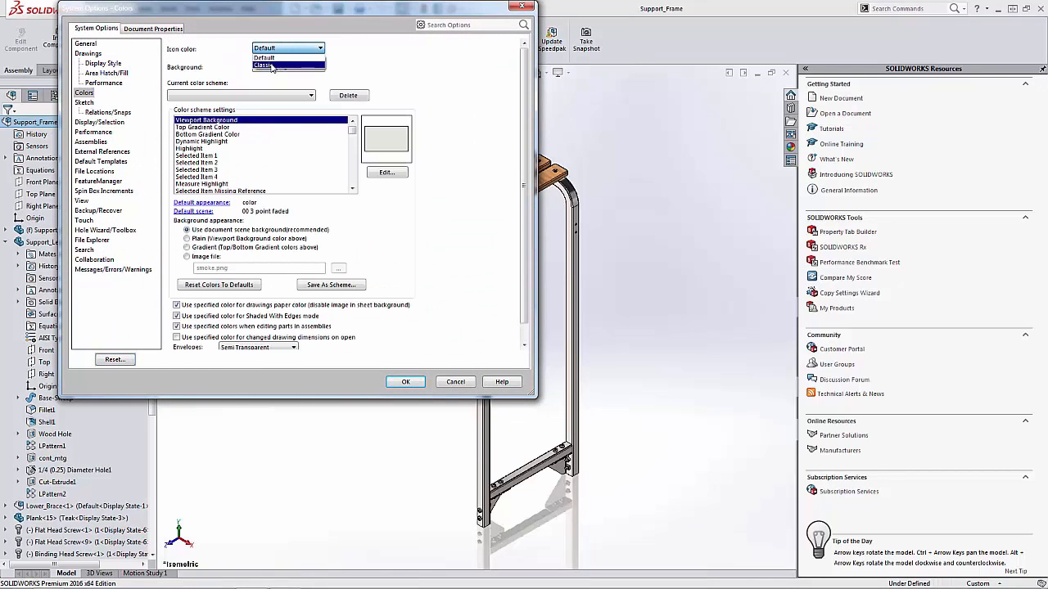
{"action": "left_click", "coordinate": [273, 66]}
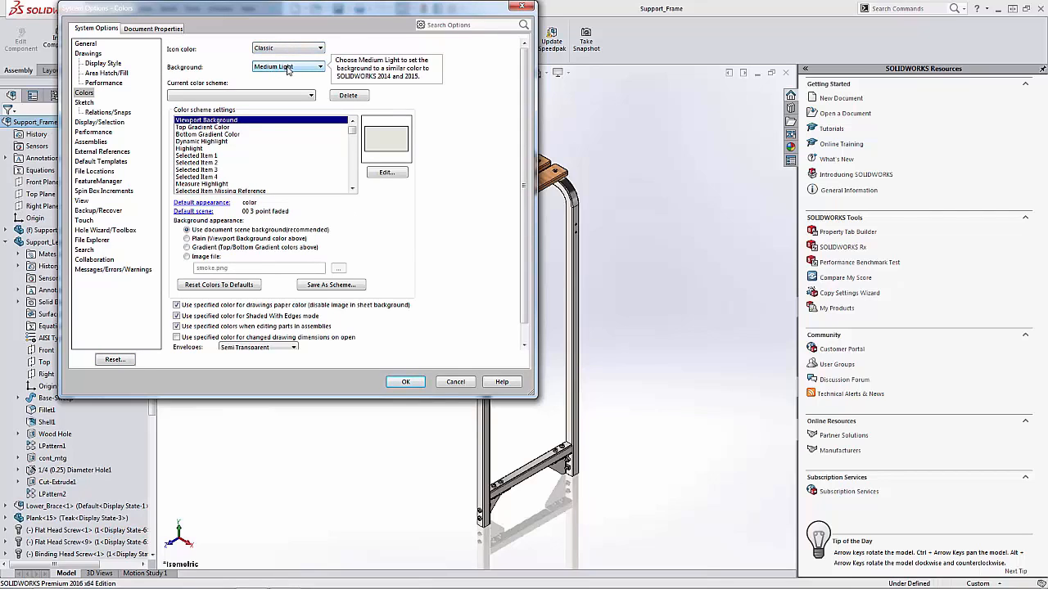
{"action": "left_click", "coordinate": [405, 382]}
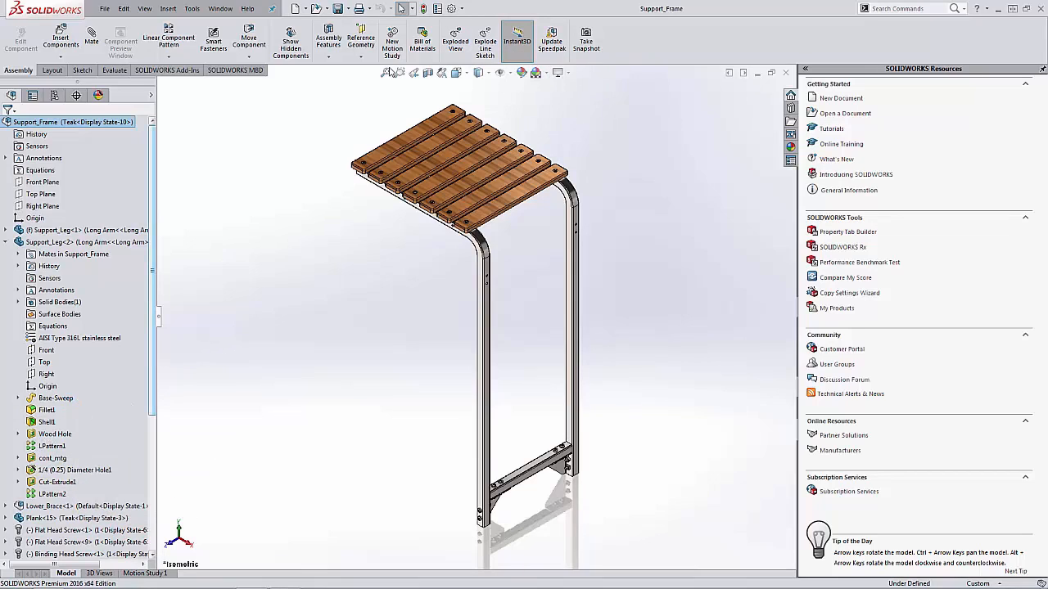
Set the system Colors background to Dark and apply it
{"action": "left_click", "coordinate": [462, 10]}
{"action": "left_click", "coordinate": [474, 22]}
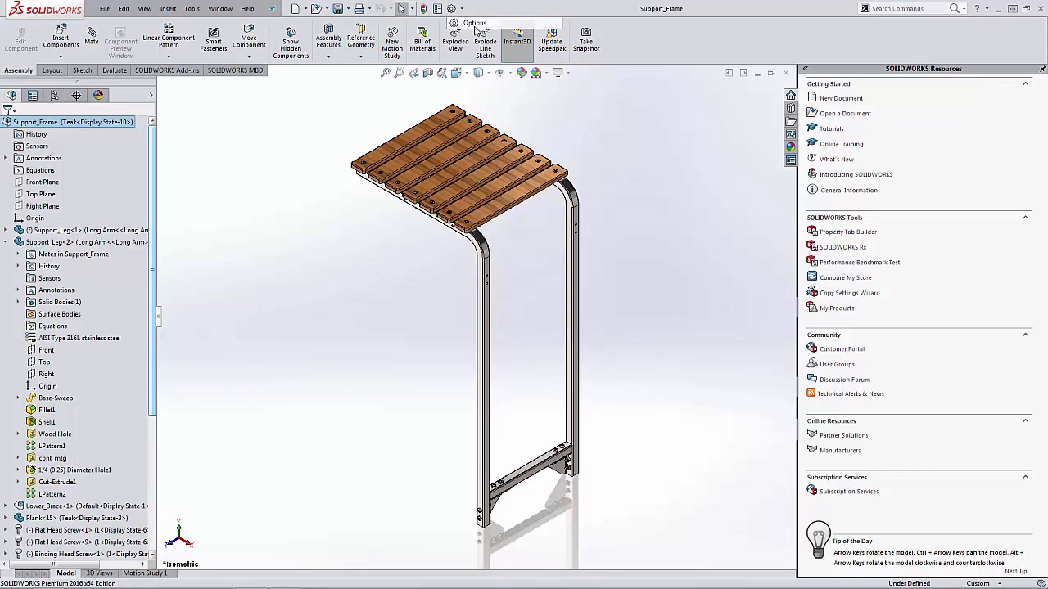
{"action": "left_click", "coordinate": [87, 93]}
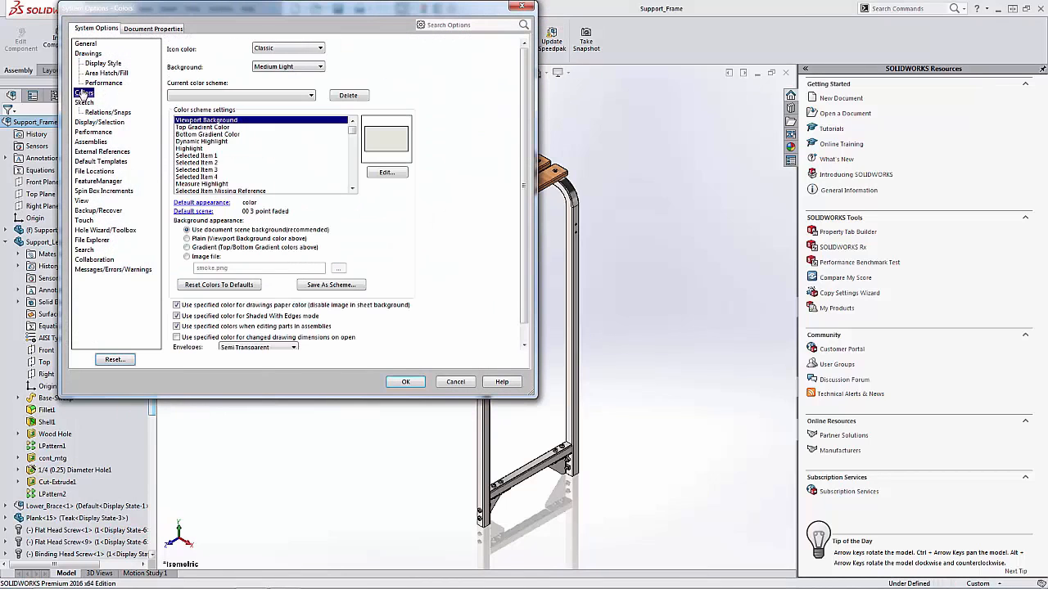
{"action": "left_click", "coordinate": [289, 67]}
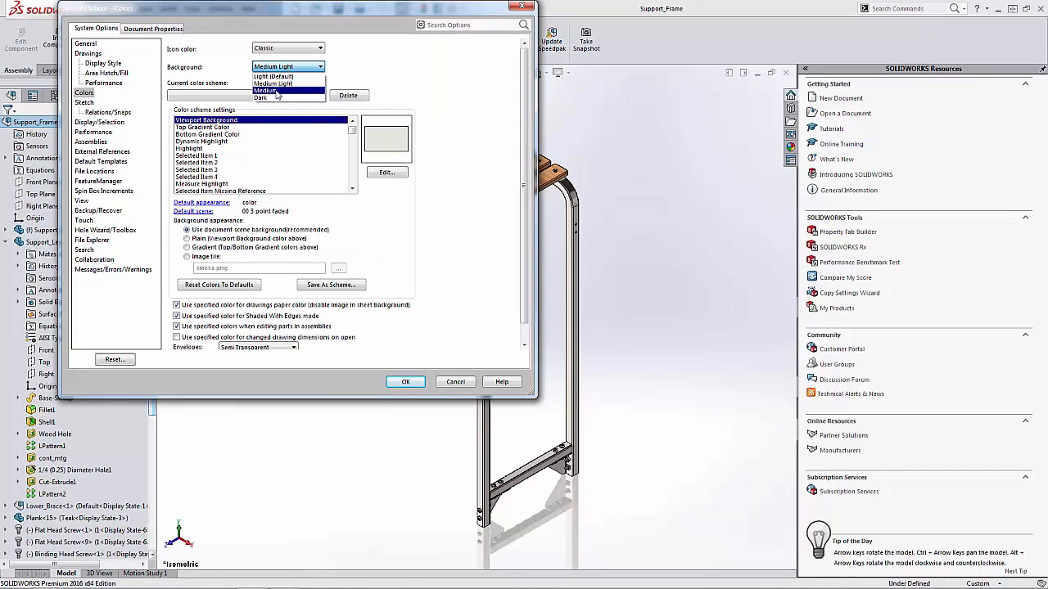
{"action": "left_click", "coordinate": [262, 97]}
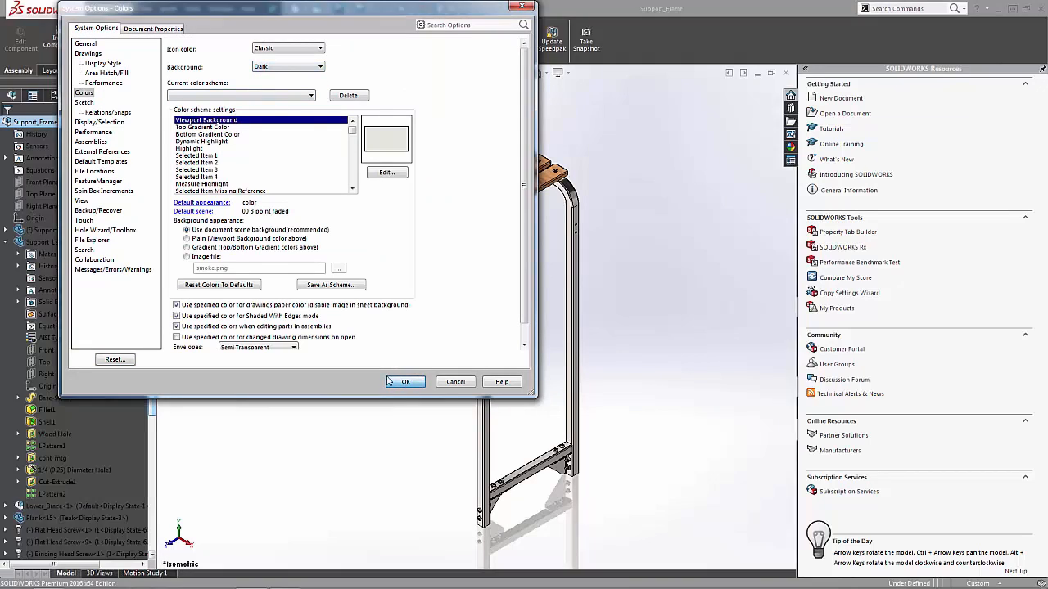
{"action": "left_click", "coordinate": [405, 381]}
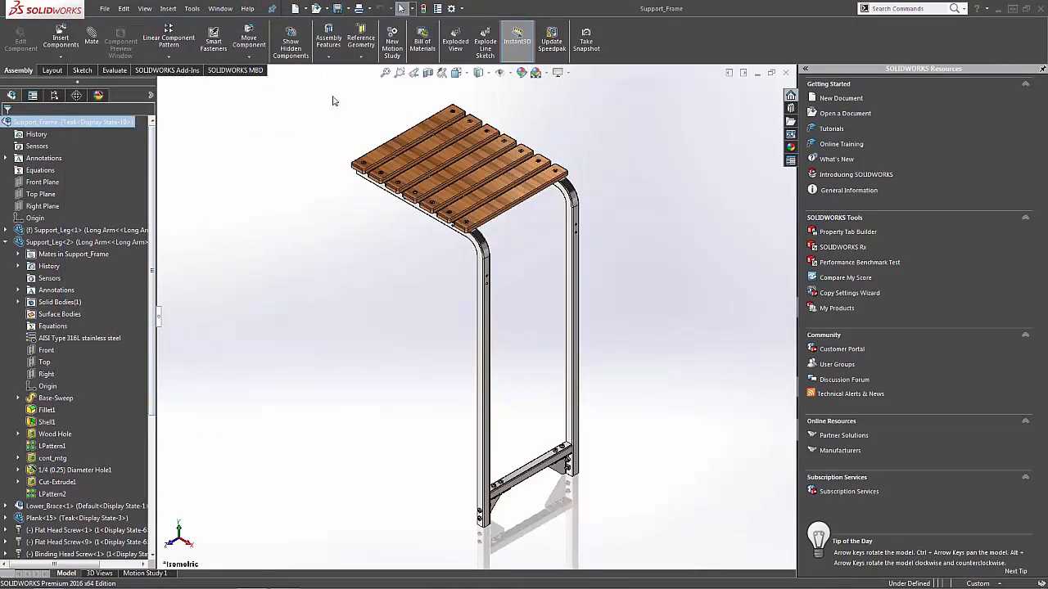
Revisit the Colors page of the system options via Tools and close it unchanged
{"action": "left_click", "coordinate": [451, 8]}
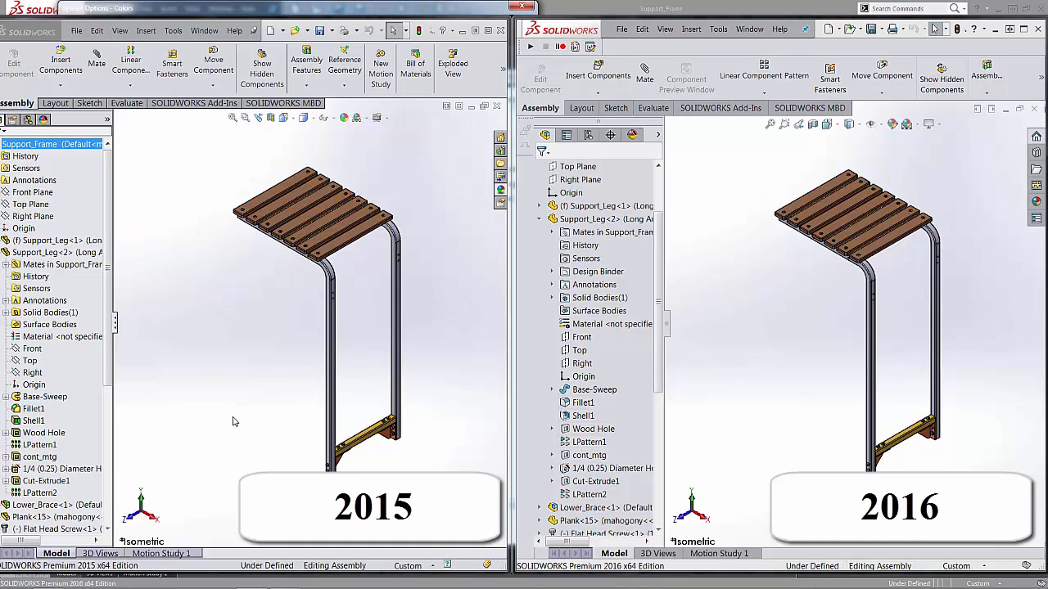
{"action": "left_click", "coordinate": [721, 30]}
{"action": "left_click", "coordinate": [778, 462]}
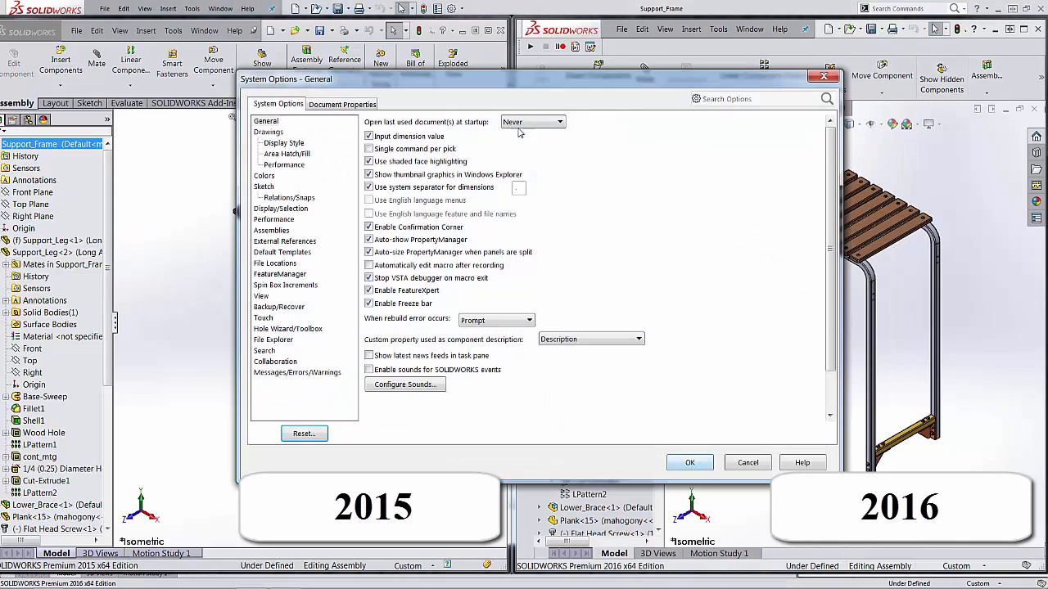
{"action": "left_click", "coordinate": [263, 175]}
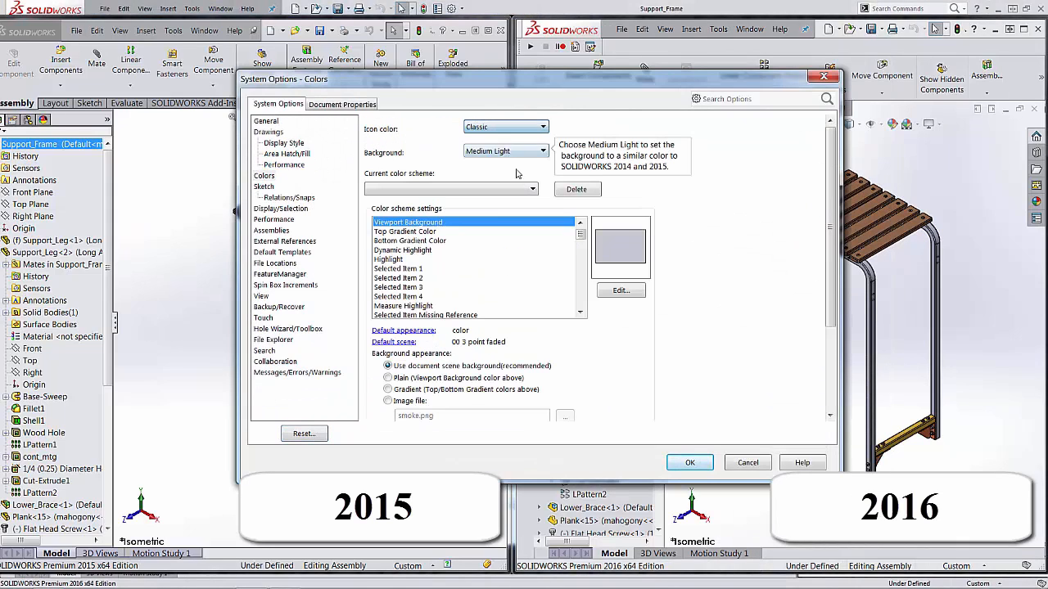
{"action": "left_click", "coordinate": [690, 462]}
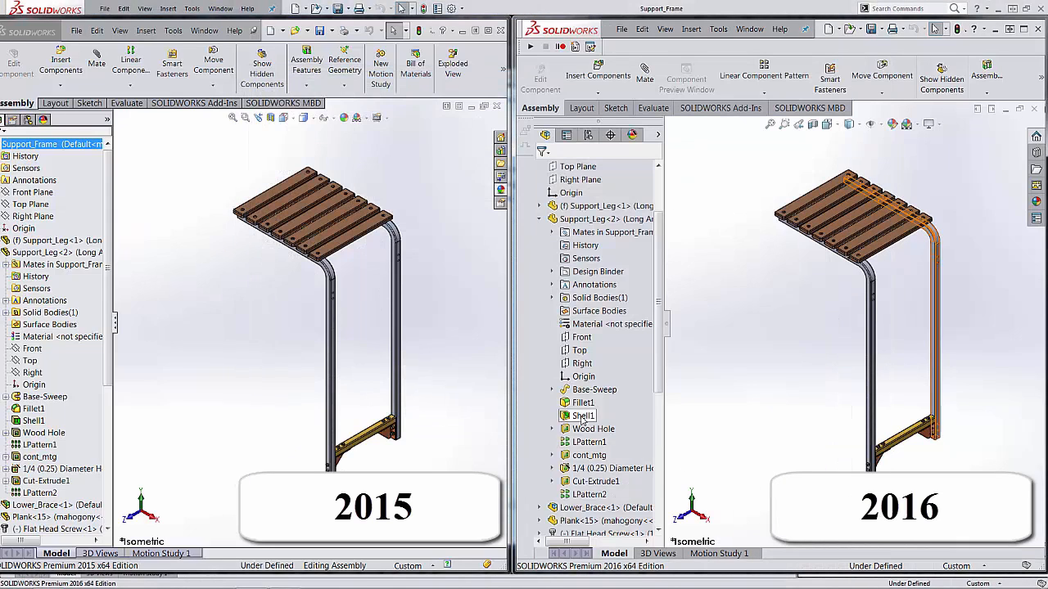